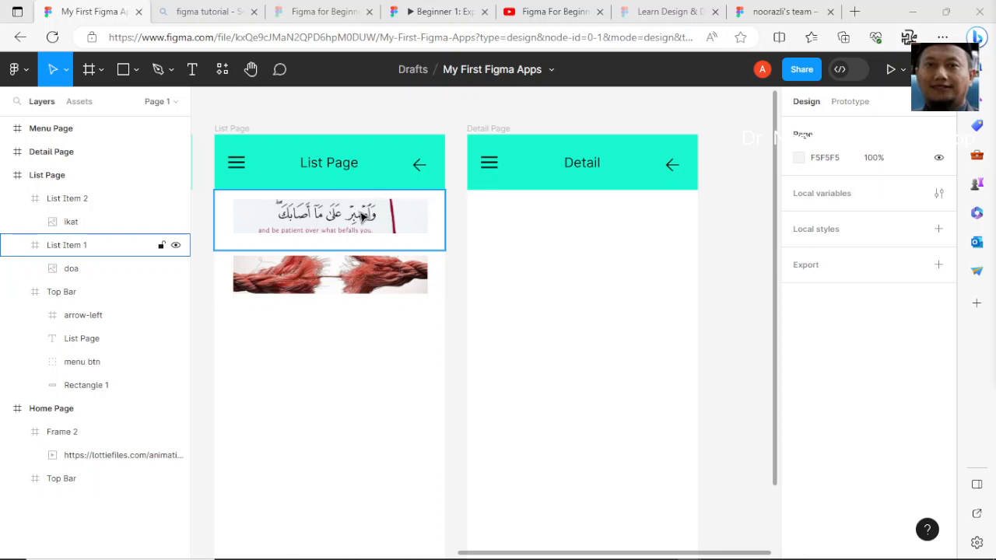
- Draw a frame of about 414 × 486 directly below the Detail Page's top bar, spanning the page width
{"action": "left_click", "coordinate": [351, 225]}
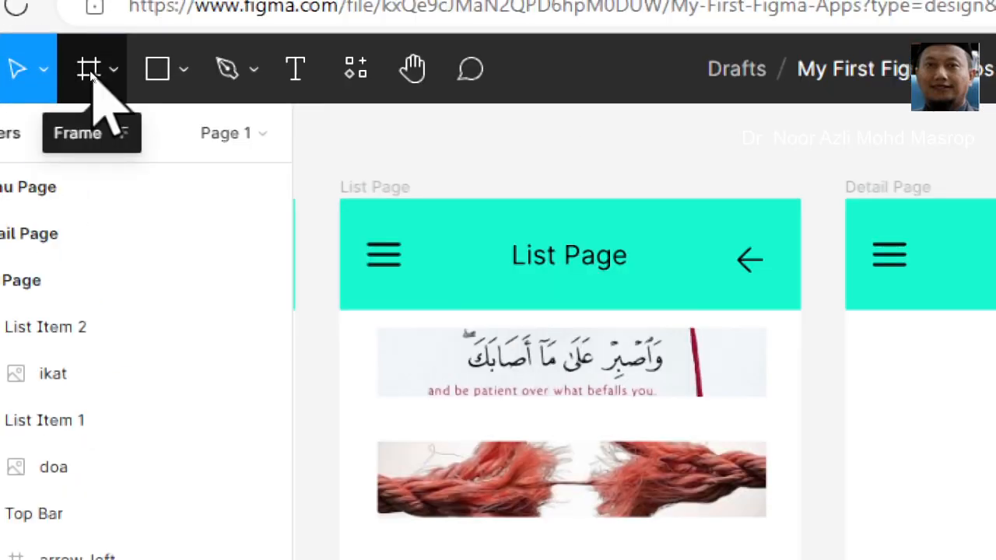
{"action": "left_click", "coordinate": [90, 69]}
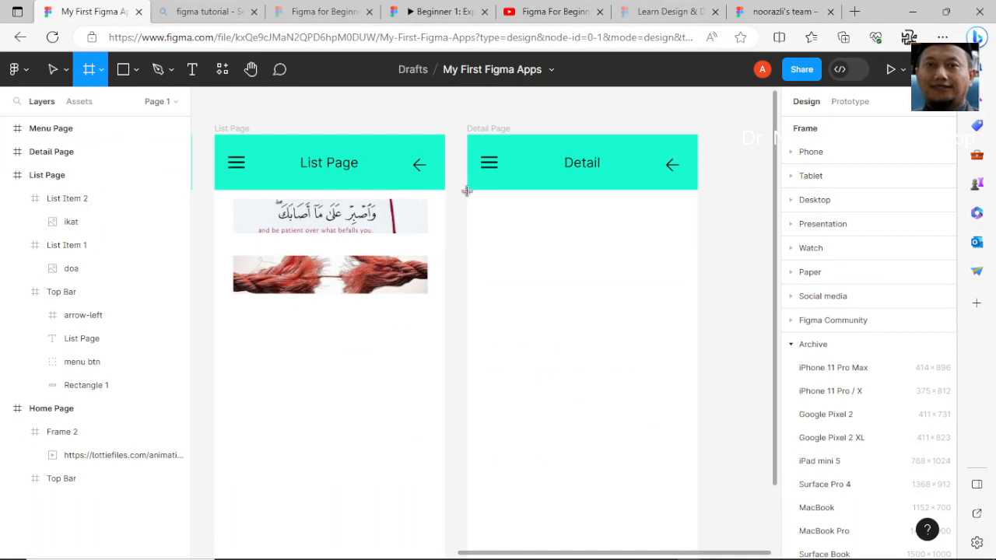
{"action": "left_click_drag", "start_coordinate": [467, 191], "coordinate": [695, 460]}
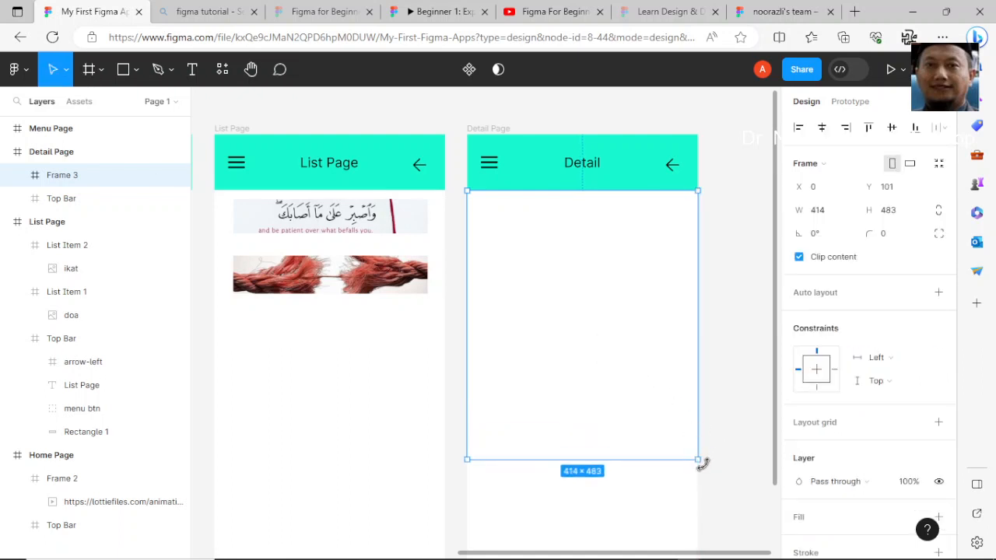
{"action": "left_click_drag", "start_coordinate": [695, 460], "coordinate": [697, 461]}
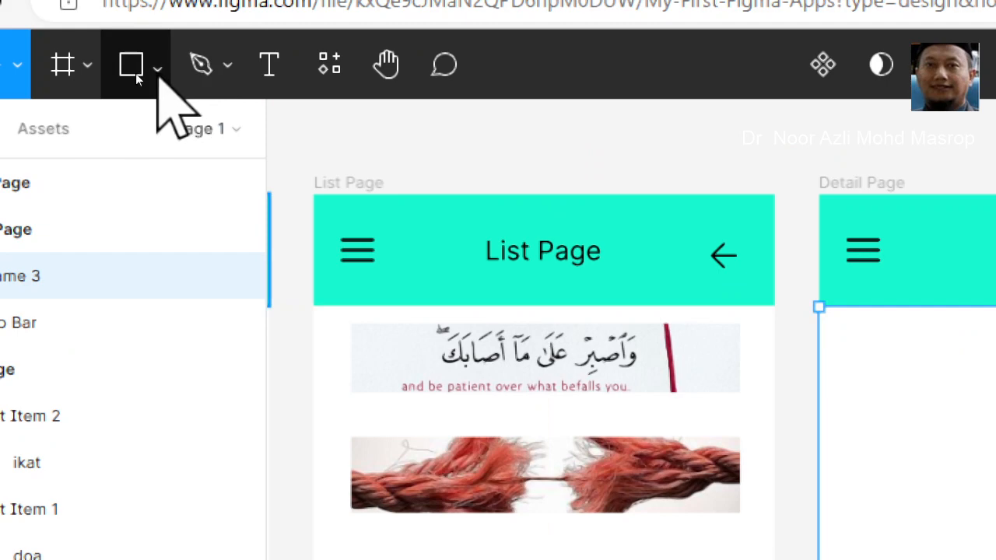
{"action": "left_click", "coordinate": [158, 74]}
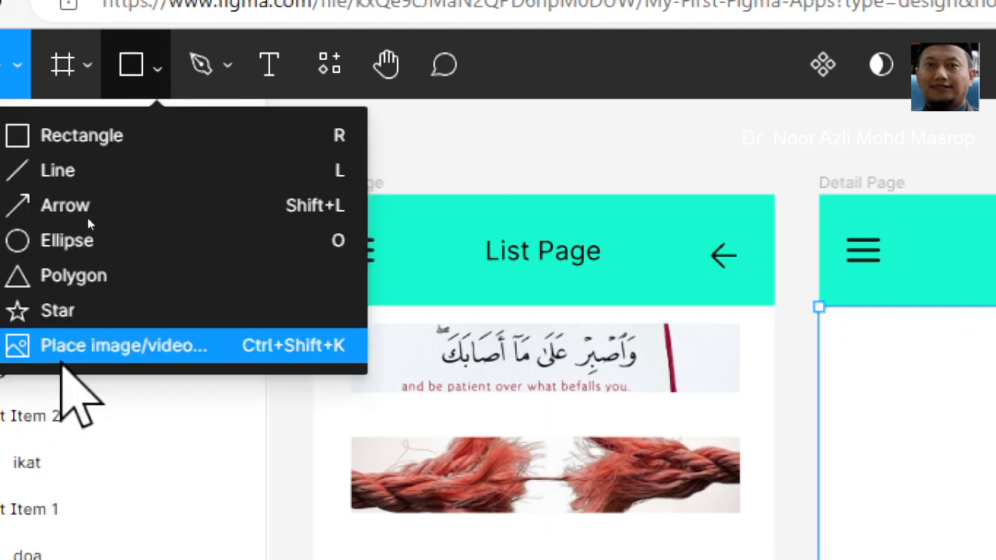
{"action": "left_click", "coordinate": [63, 355]}
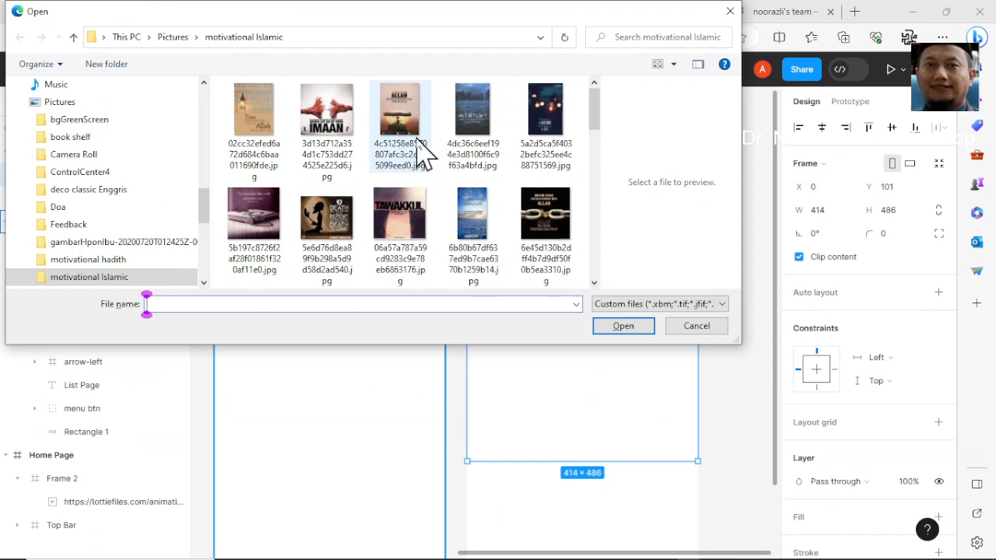
{"action": "scroll", "coordinate": [440, 171], "scroll_direction": "down", "scroll_amount": 1}
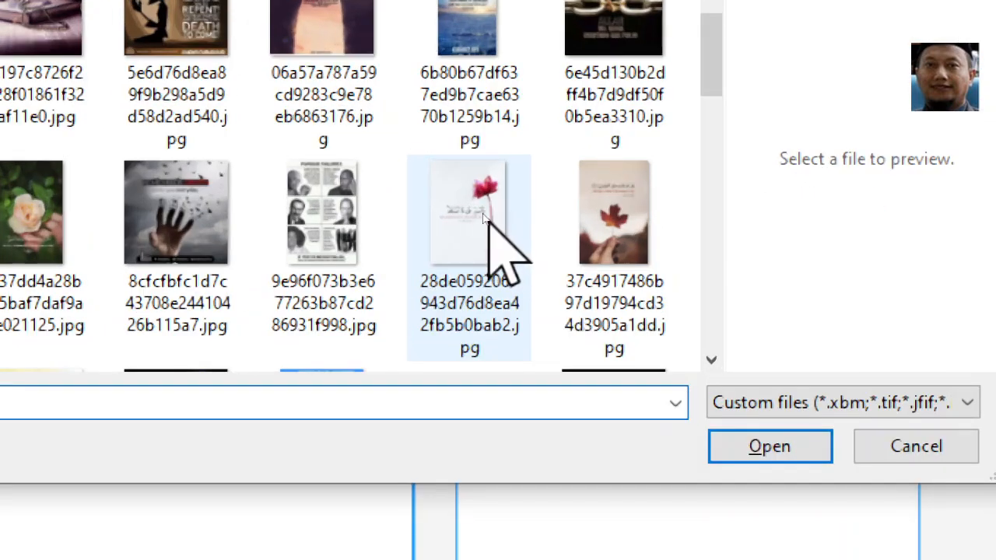
{"action": "left_click", "coordinate": [479, 212]}
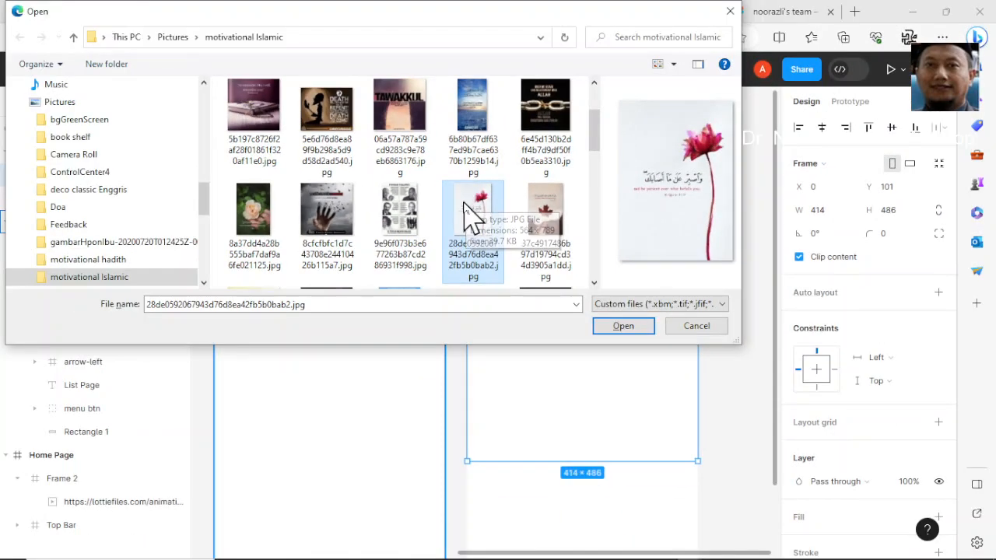
{"action": "left_click", "coordinate": [615, 327]}
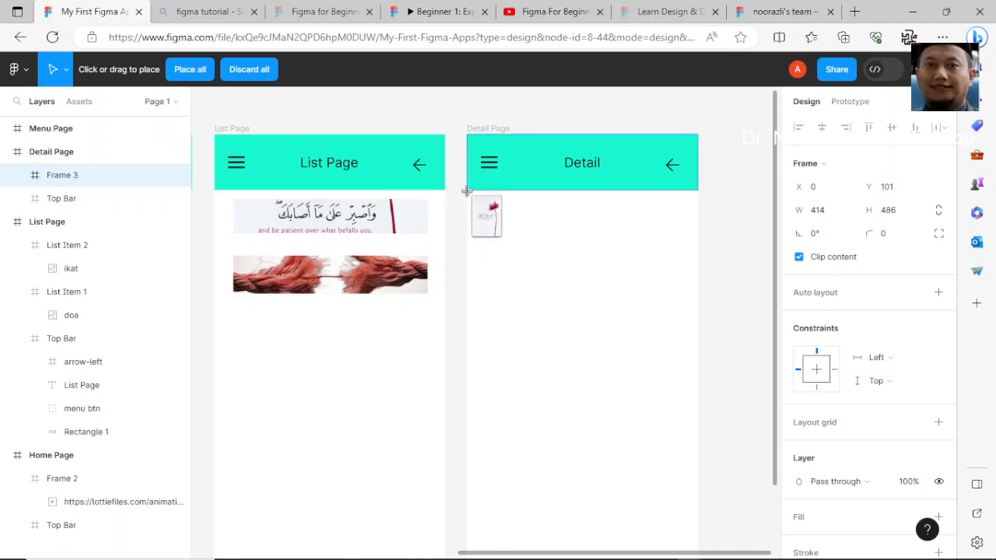
{"action": "left_click_drag", "start_coordinate": [467, 191], "coordinate": [697, 356]}
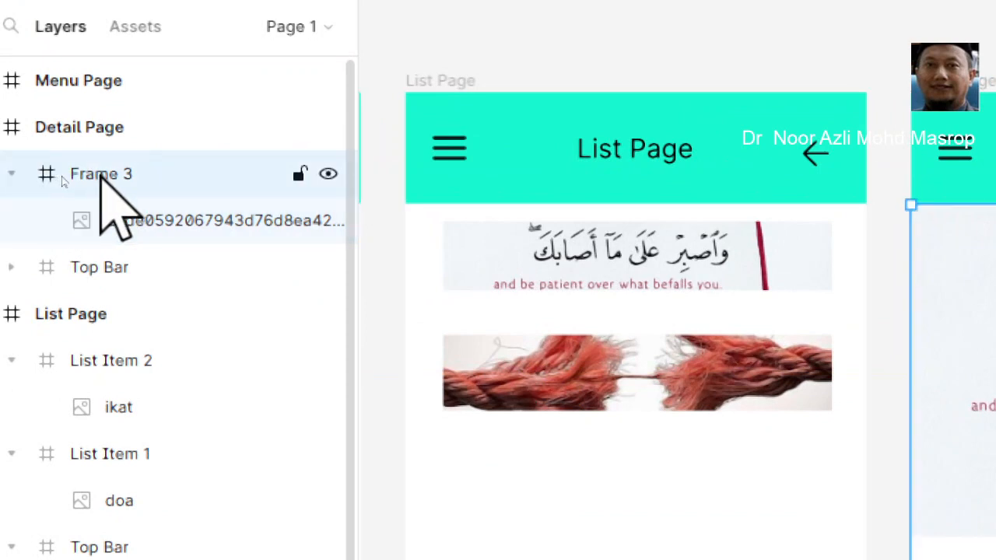
- Rename the new frame on the Detail Page as "quran quote"
{"action": "double_click", "coordinate": [102, 174]}
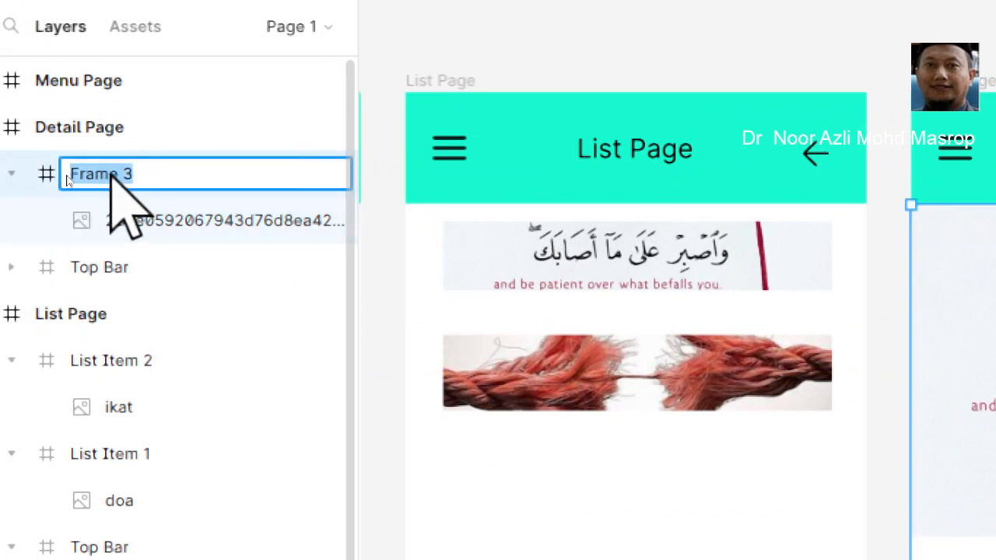
{"action": "type", "text": "qu"}
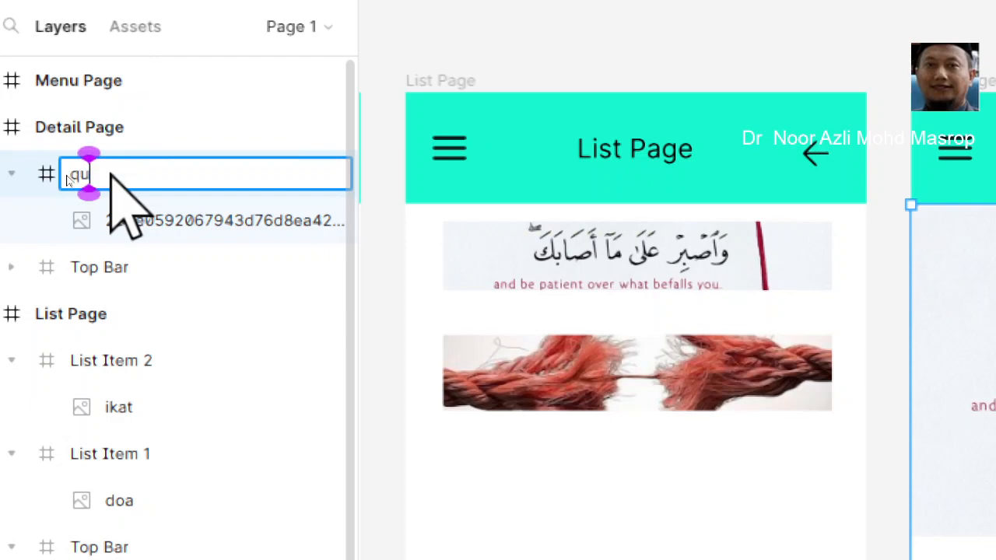
{"action": "type", "text": "ran"}
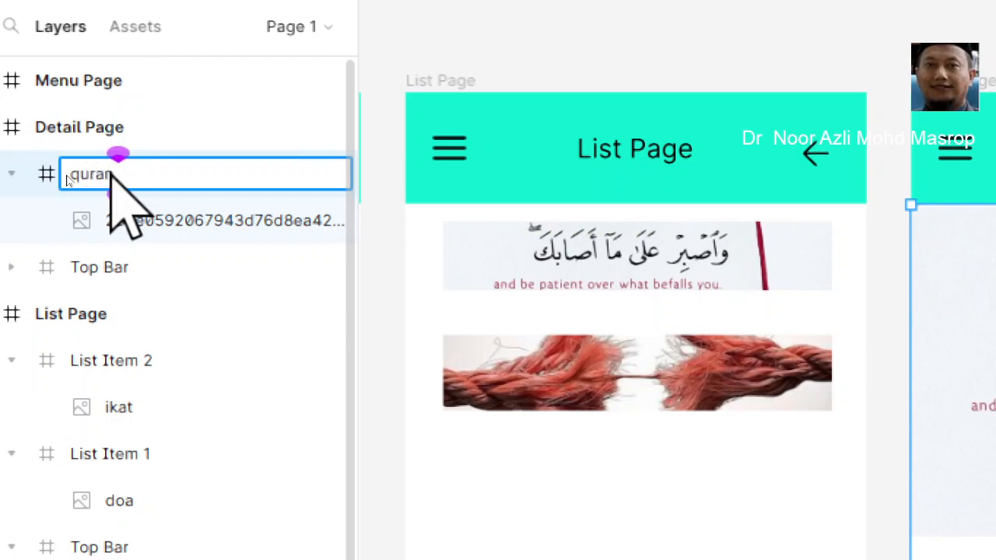
{"action": "type", "text": " q"}
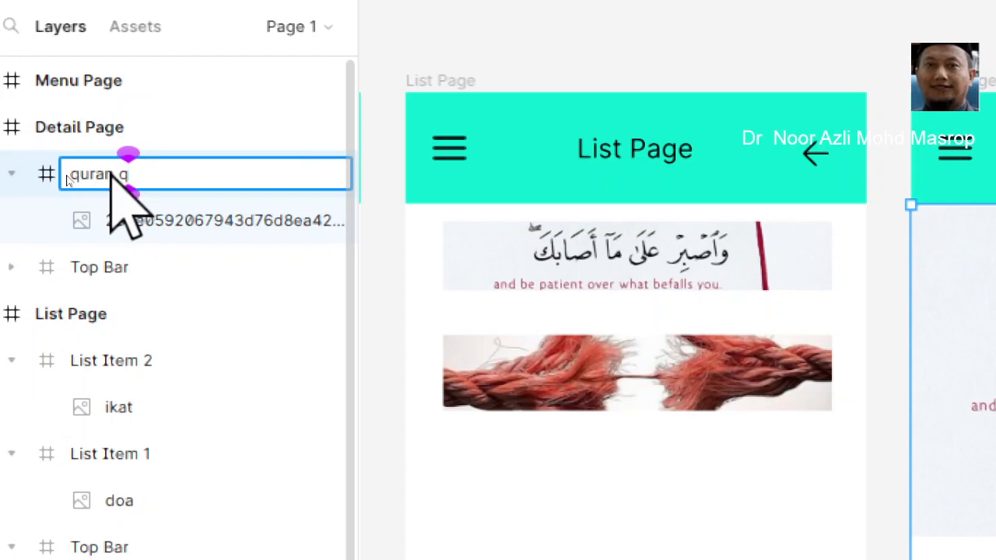
{"action": "type", "text": "u"}
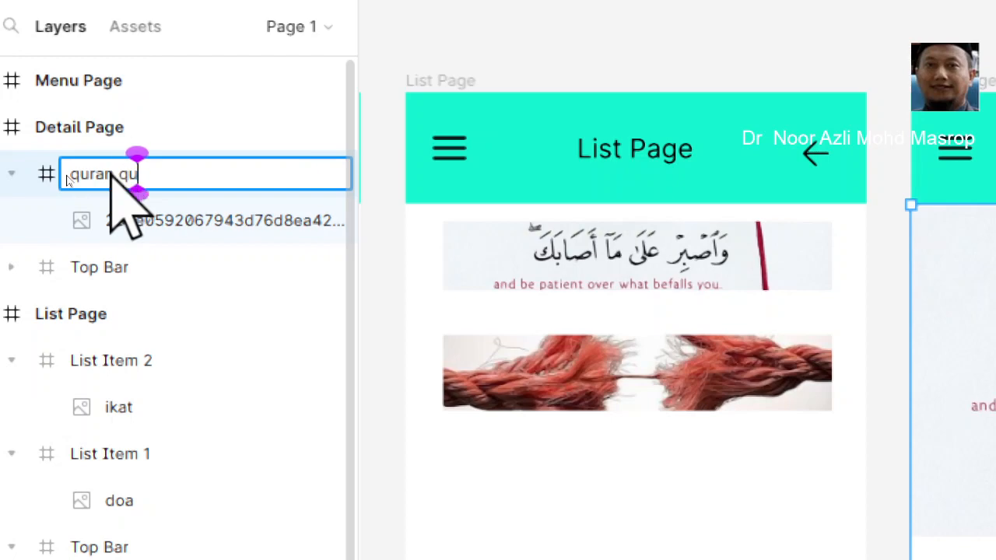
{"action": "type", "text": "ote"}
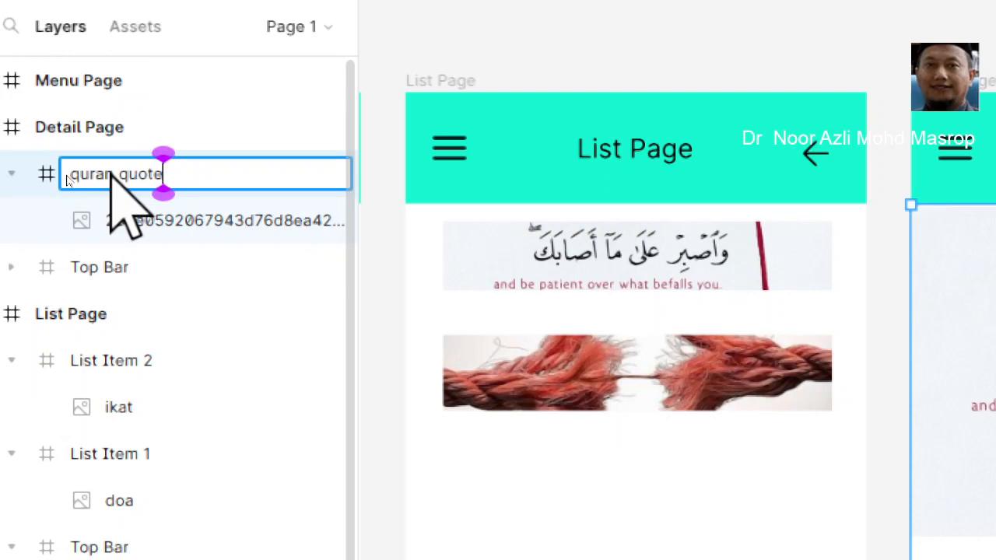
{"action": "key", "text": "Return"}
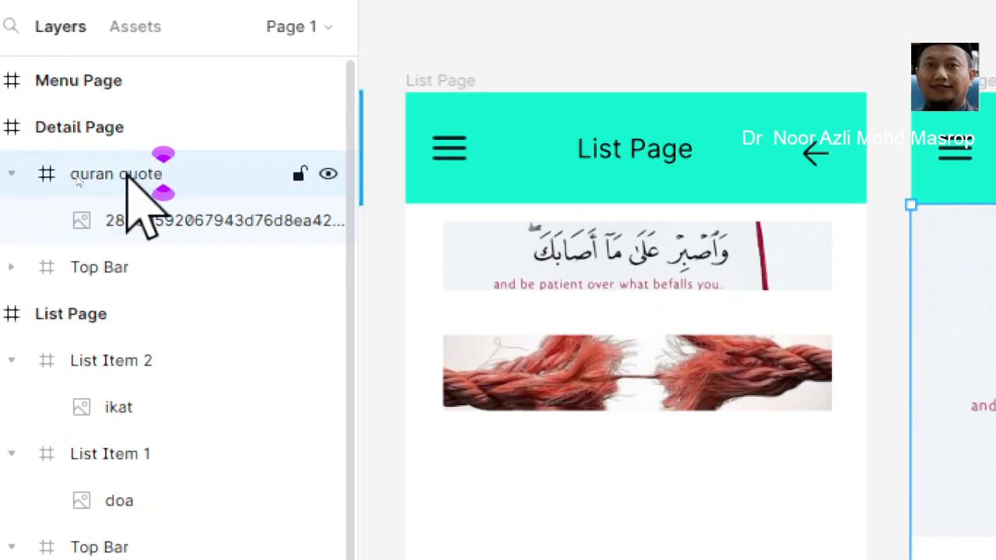
- Copy the "quran quote" frame name and rename the doa image layer in List Item 1 with it
{"action": "double_click", "coordinate": [130, 176]}
{"action": "key", "text": "ctrl+c"}
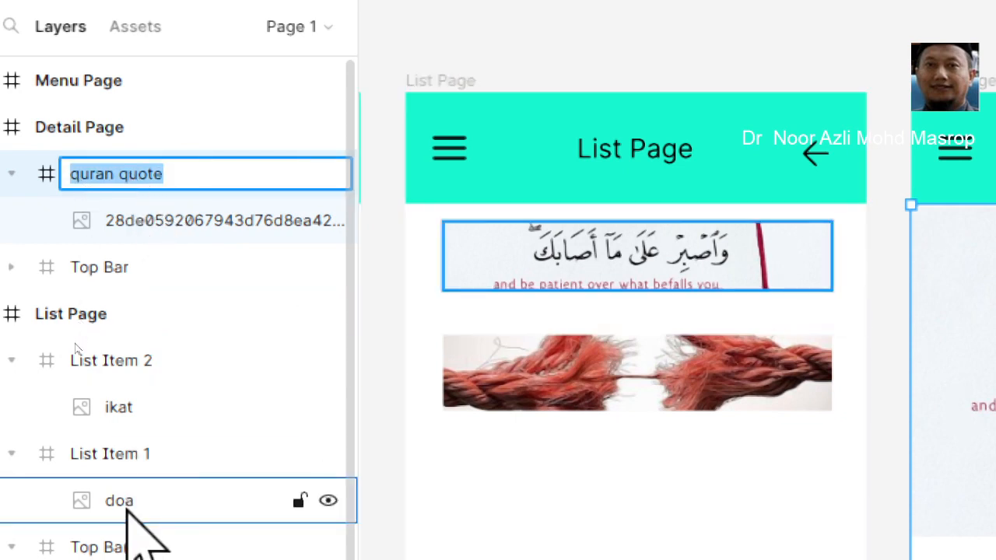
{"action": "left_click", "coordinate": [128, 508]}
{"action": "double_click", "coordinate": [136, 505]}
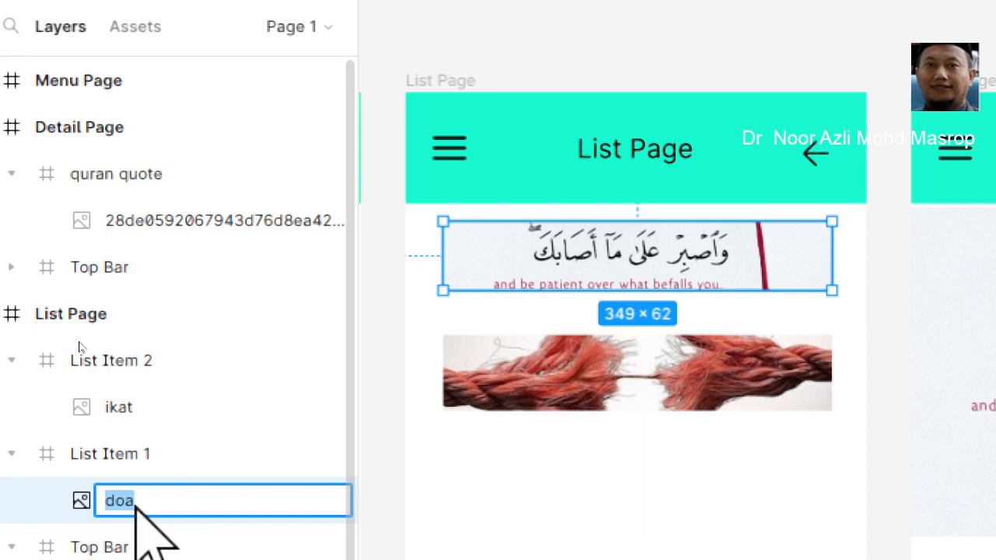
{"action": "key", "text": "ctrl+v"}
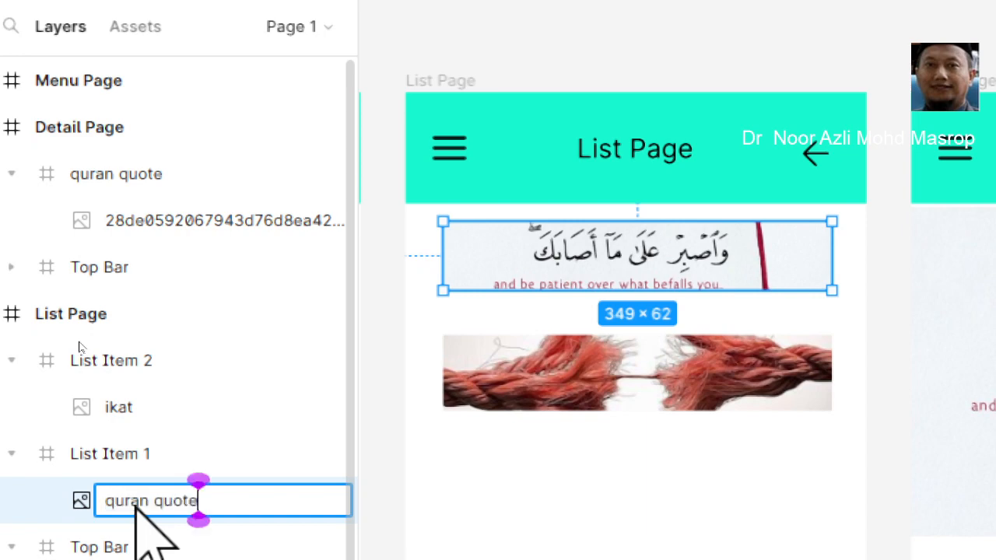
- Rename the flower image layer inside the Detail Page's quran quote frame as "sabar"
{"action": "left_click", "coordinate": [189, 220]}
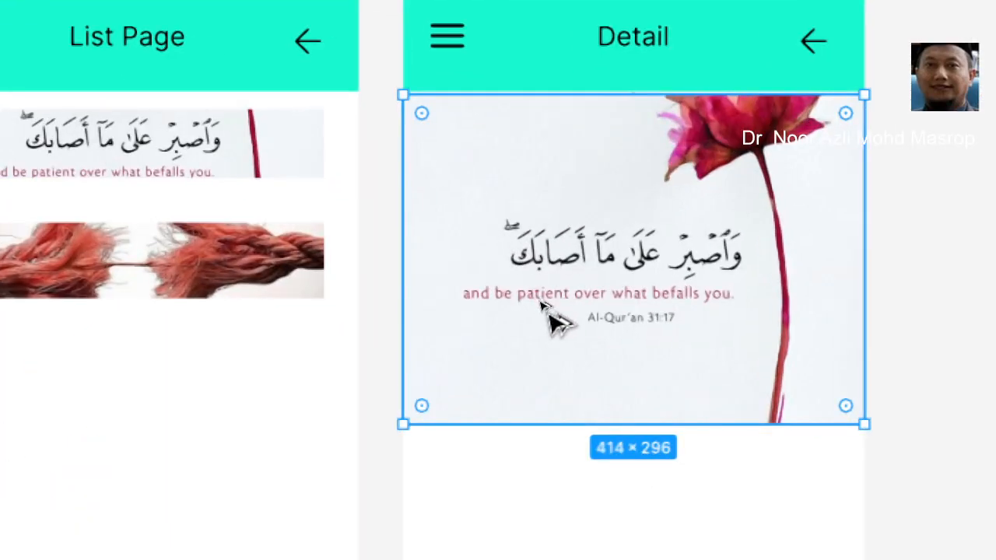
{"action": "key", "text": "alt"}
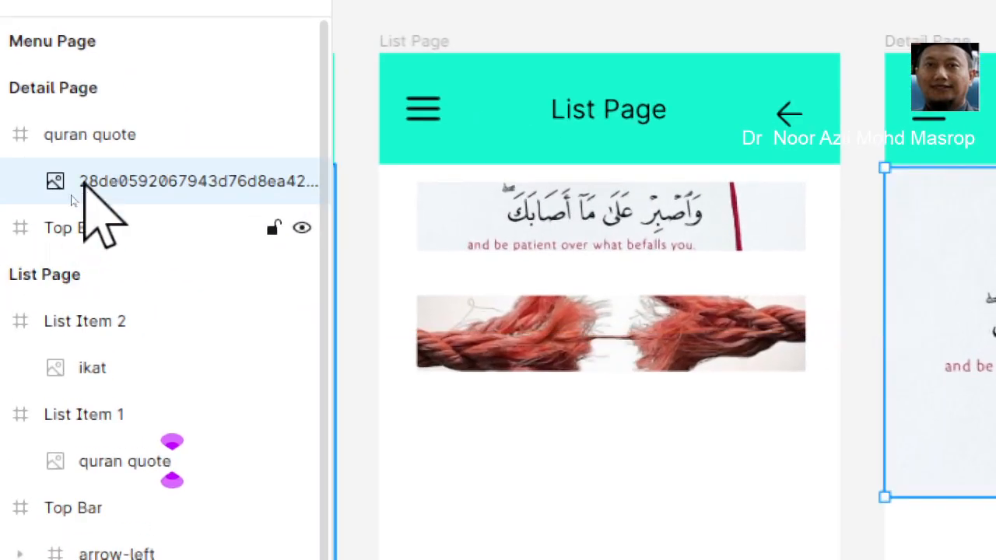
{"action": "double_click", "coordinate": [106, 182]}
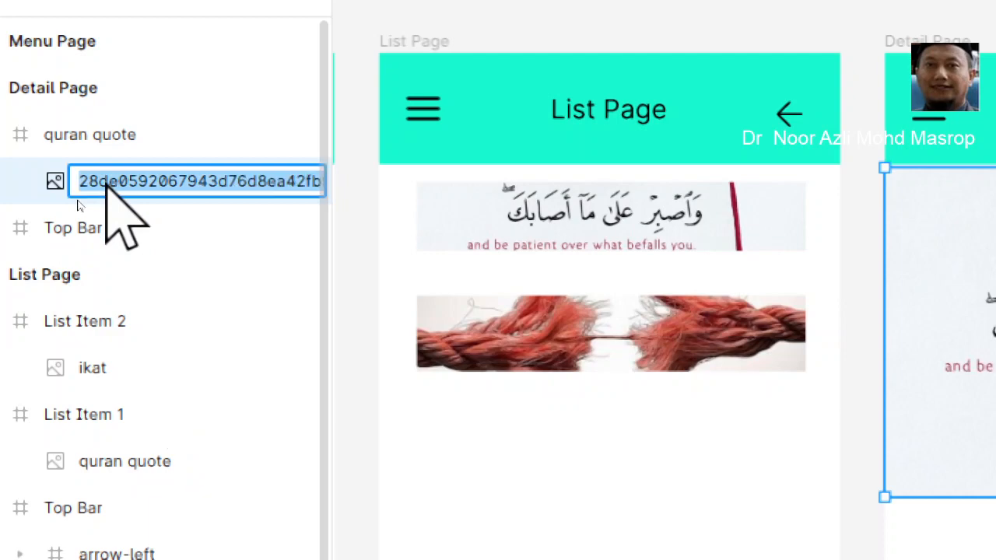
{"action": "type", "text": "sabar"}
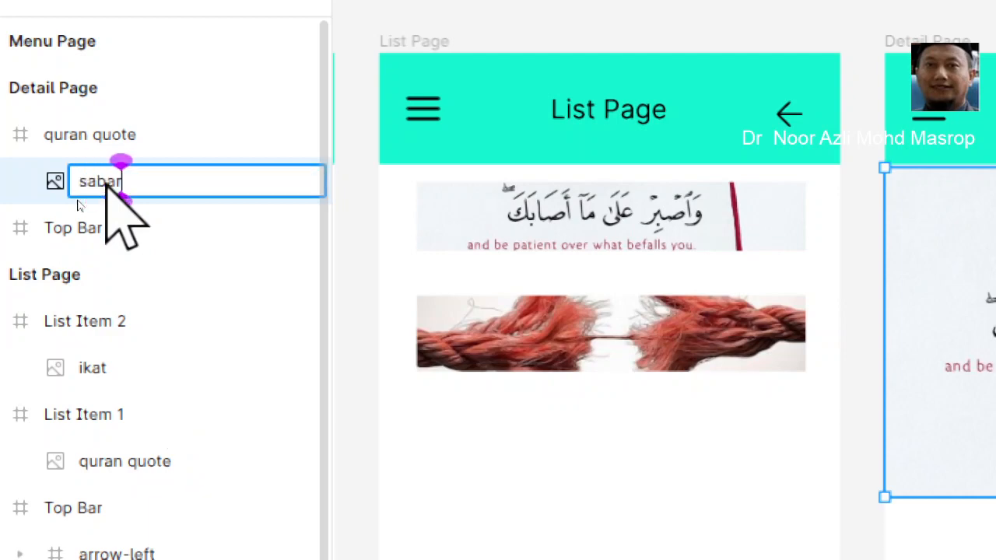
{"action": "key", "text": "Return"}
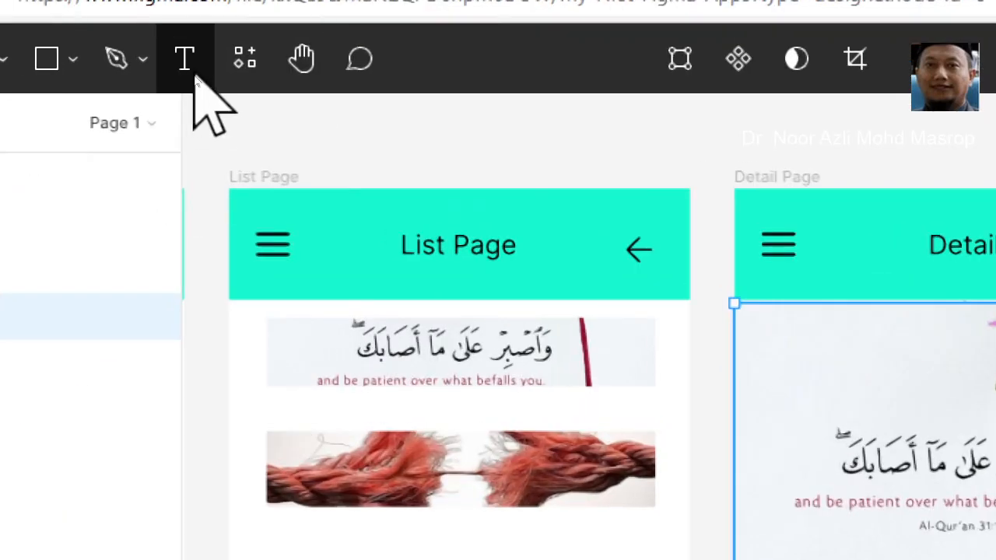
- Add a text layer below the flower image with font size 36 reading "Sabar", followed by a line break
{"action": "left_click", "coordinate": [187, 70]}
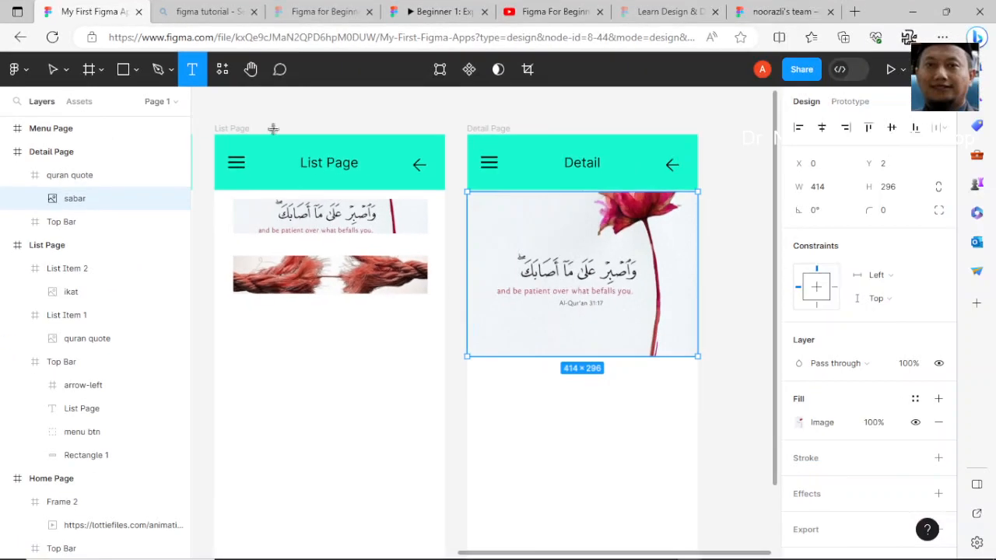
{"action": "left_click", "coordinate": [474, 370]}
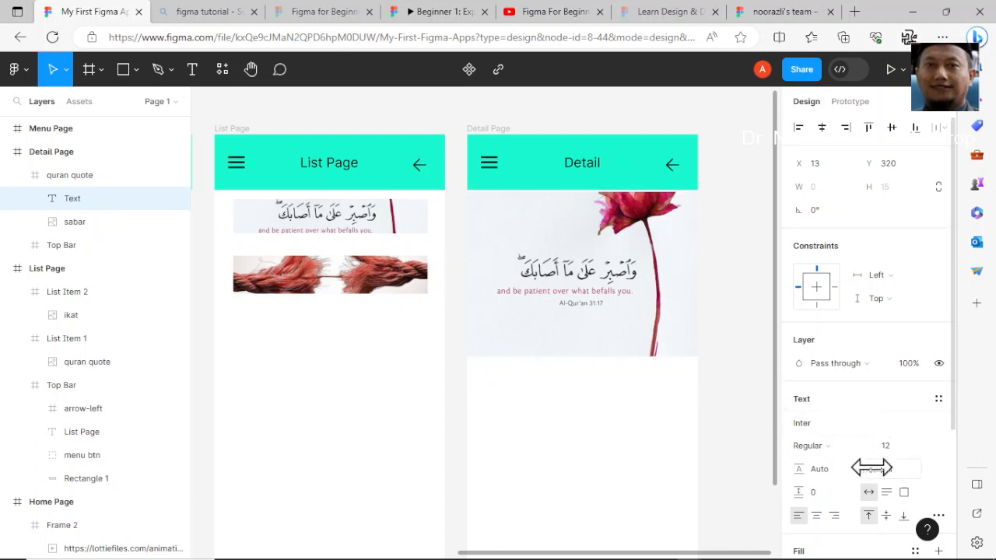
{"action": "left_click", "coordinate": [924, 449]}
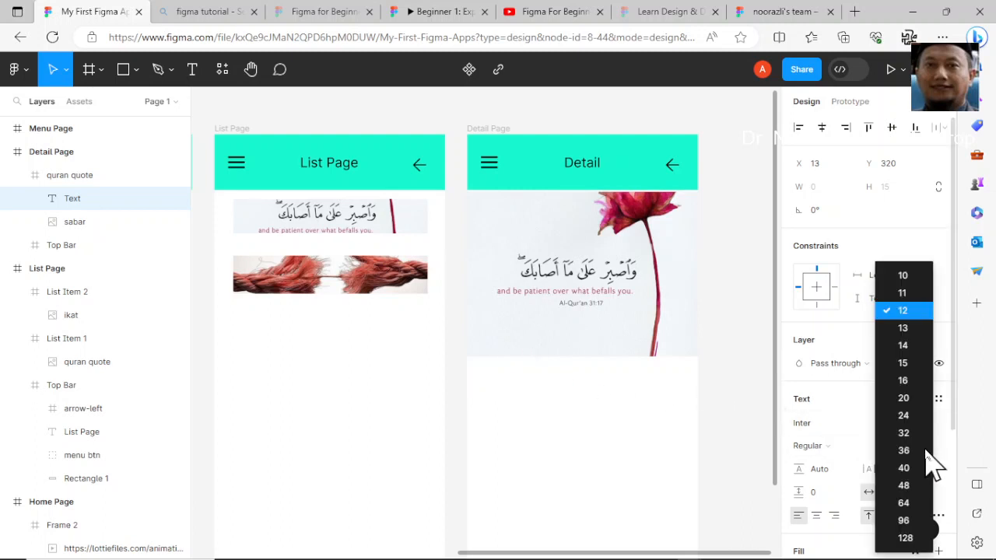
{"action": "left_click", "coordinate": [920, 451]}
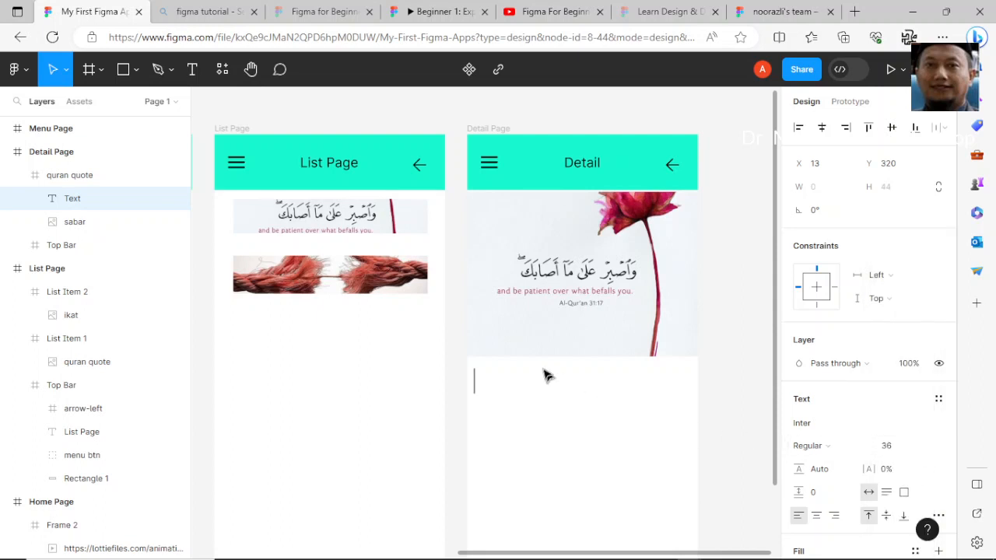
{"action": "type", "text": "S"}
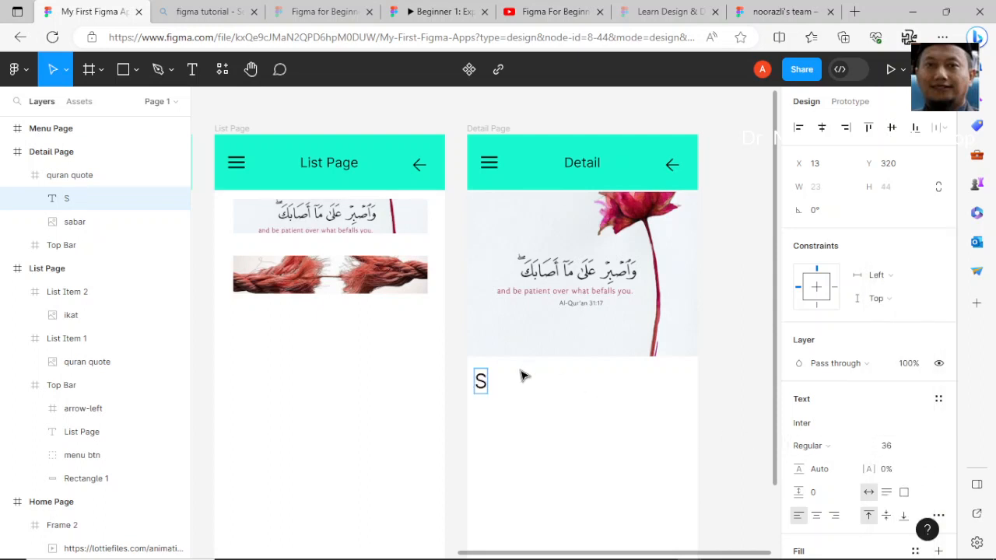
{"action": "type", "text": "abar"}
{"action": "key", "text": "Return"}
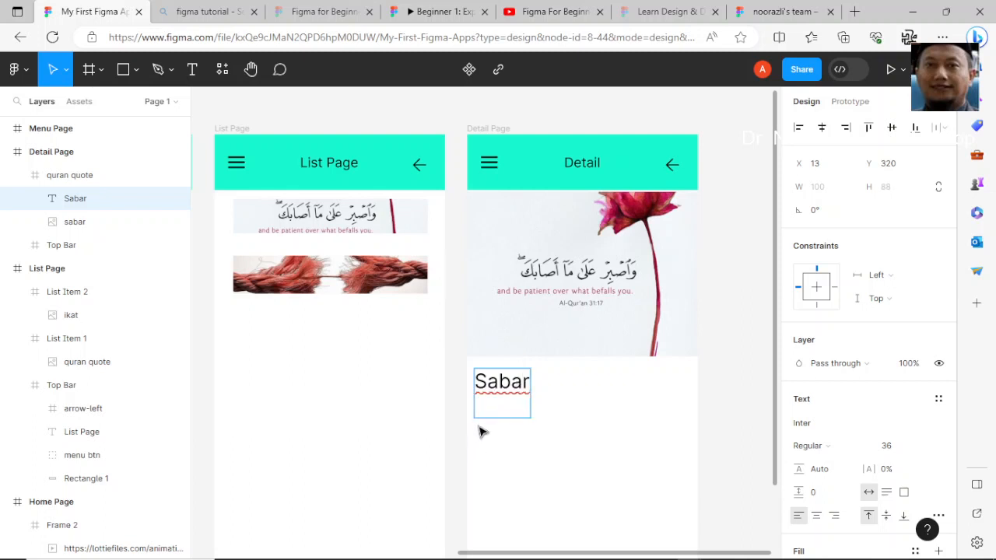
- Replace the word "Sabar" below the image with "Tafsir" at font size 20
{"action": "double_click", "coordinate": [499, 381]}
{"action": "key", "text": "BackSpace"}
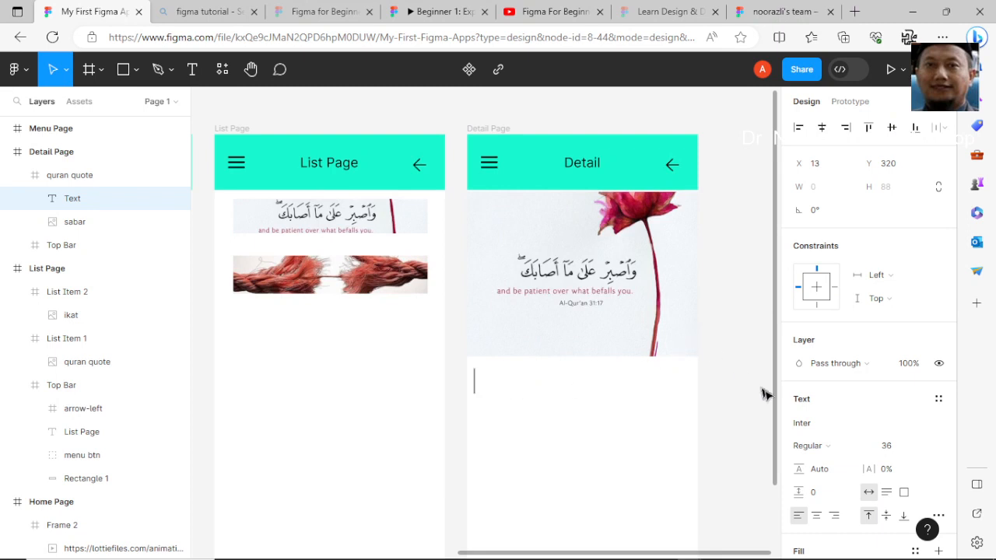
{"action": "left_click", "coordinate": [925, 447]}
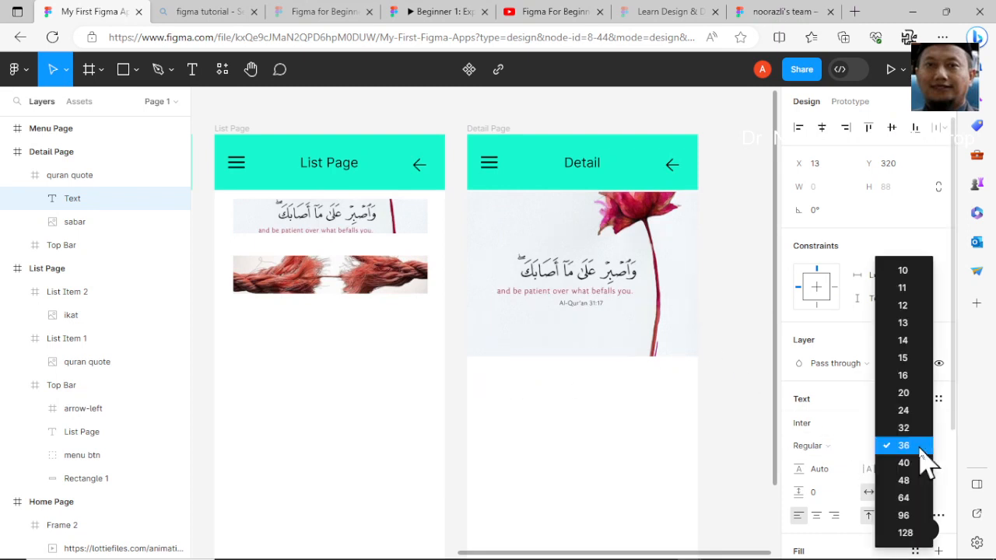
{"action": "left_click", "coordinate": [905, 393]}
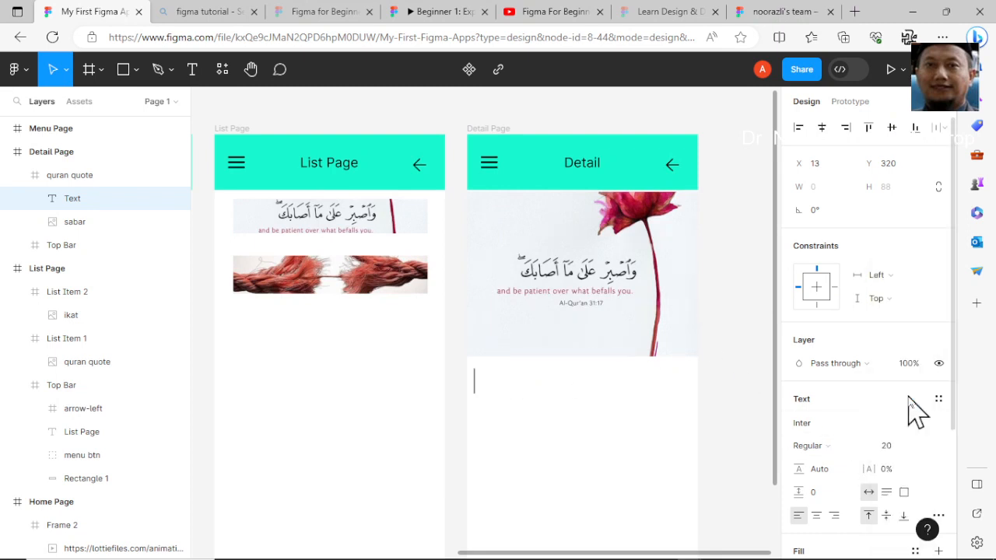
{"action": "type", "text": "Tafsir"}
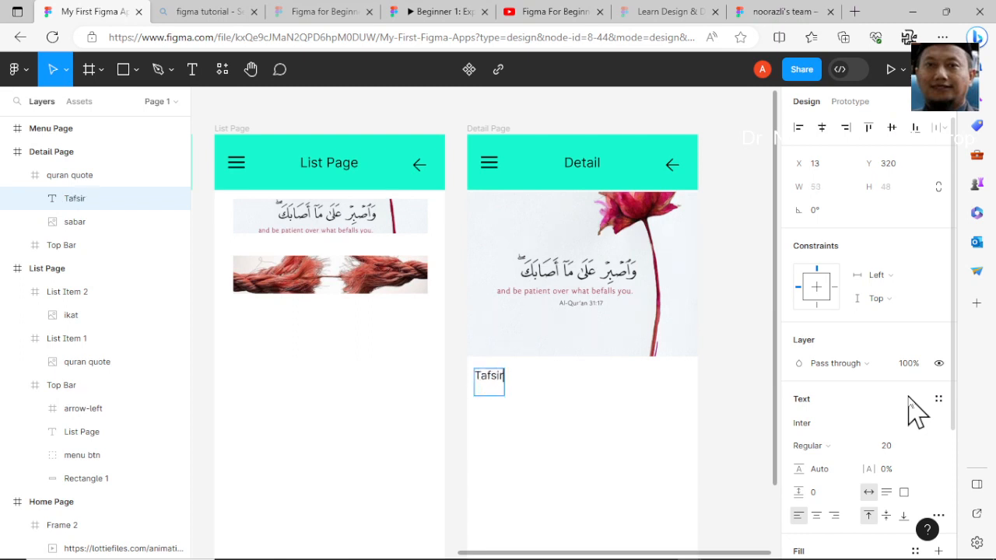
- Add a colon after "Tafsir" and paste the copied ALA-MAUDUDI (31:17) commentary on a new line below it
{"action": "type", "text": ":"}
{"action": "key", "text": "Return"}
{"action": "key", "text": "ctrl+v"}
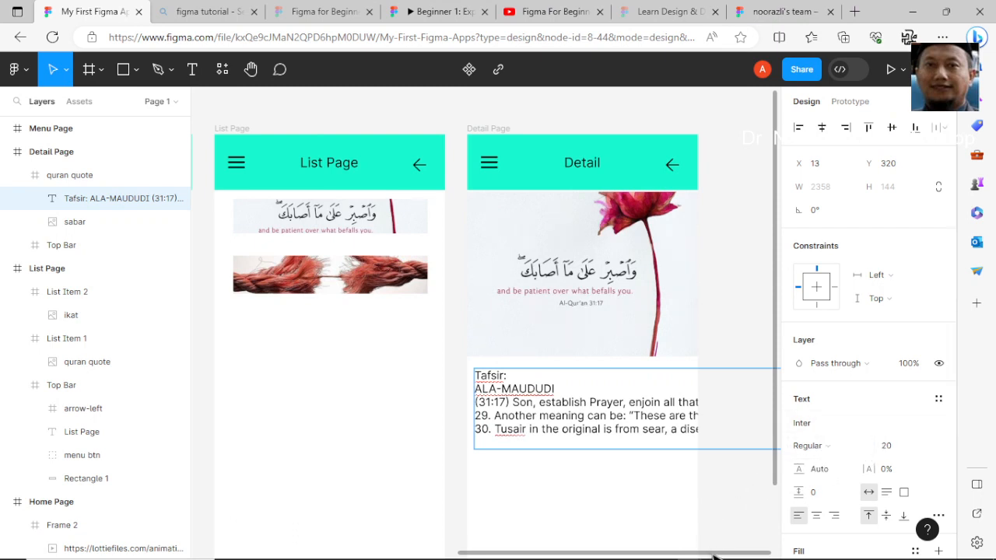
- Finish editing the Tafsir text and shrink its text box to about 401 × 190 so the lines wrap within the Detail Page
{"action": "left_click_drag", "start_coordinate": [714, 557], "coordinate": [772, 534]}
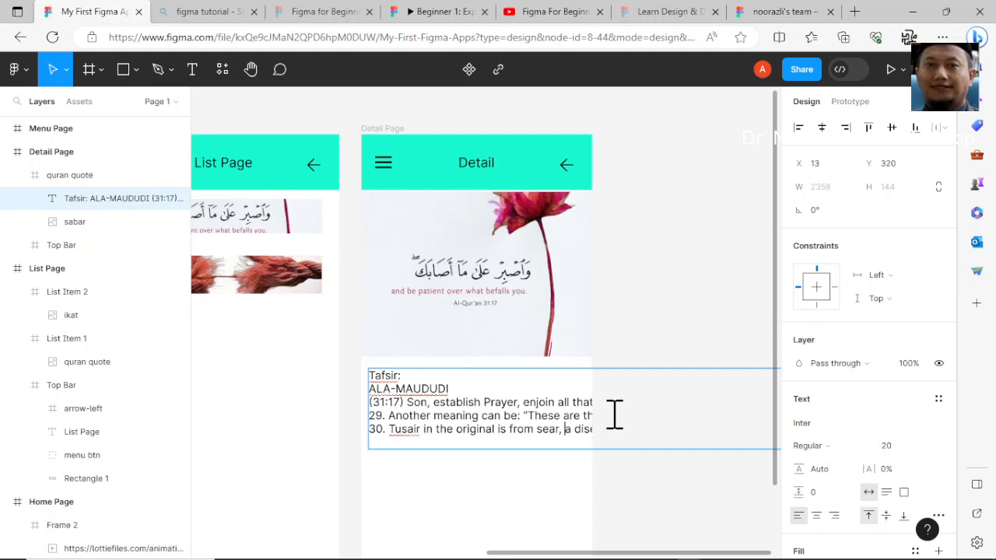
{"action": "scroll", "coordinate": [615, 415], "scroll_direction": "down", "scroll_amount": 5}
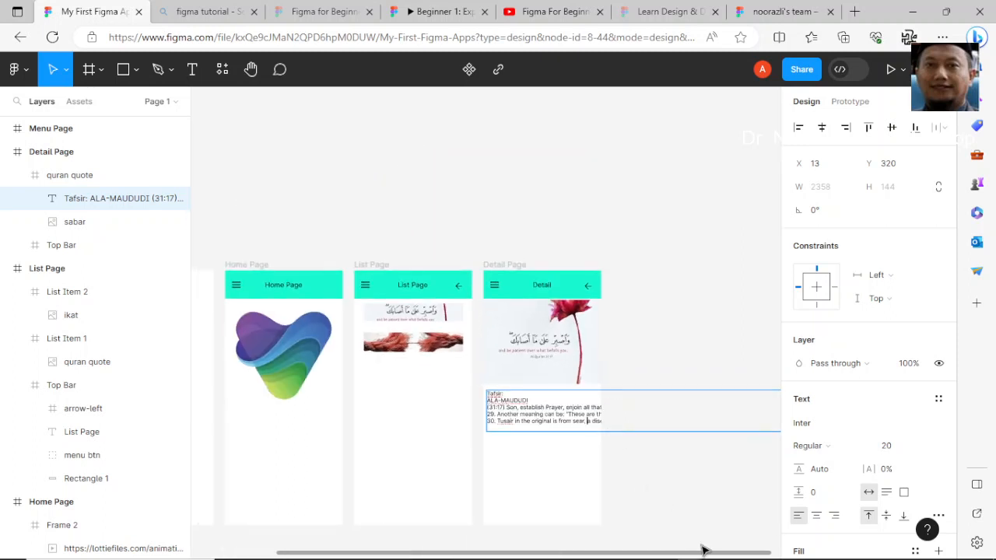
{"action": "left_click_drag", "start_coordinate": [706, 553], "coordinate": [953, 502]}
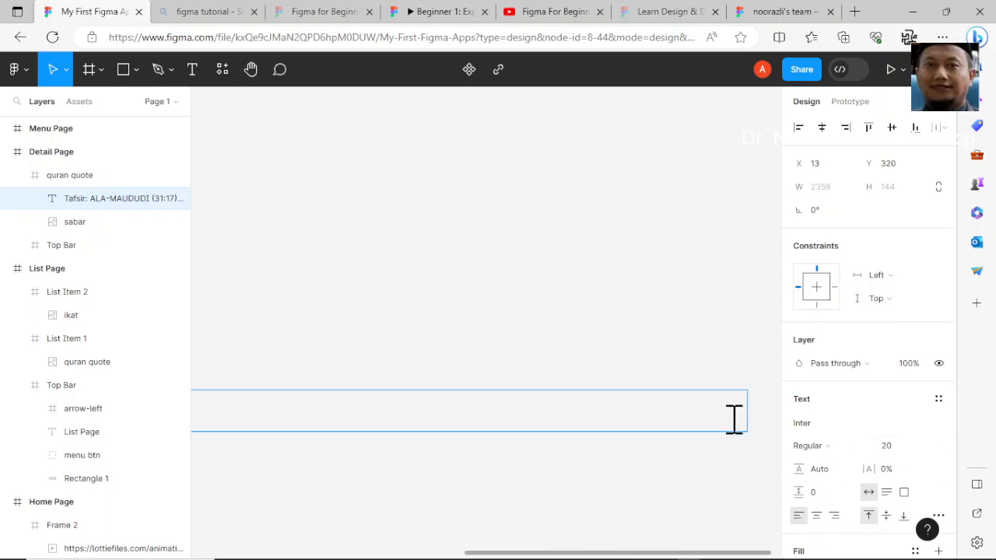
{"action": "left_click", "coordinate": [738, 415]}
{"action": "key", "text": "Escape"}
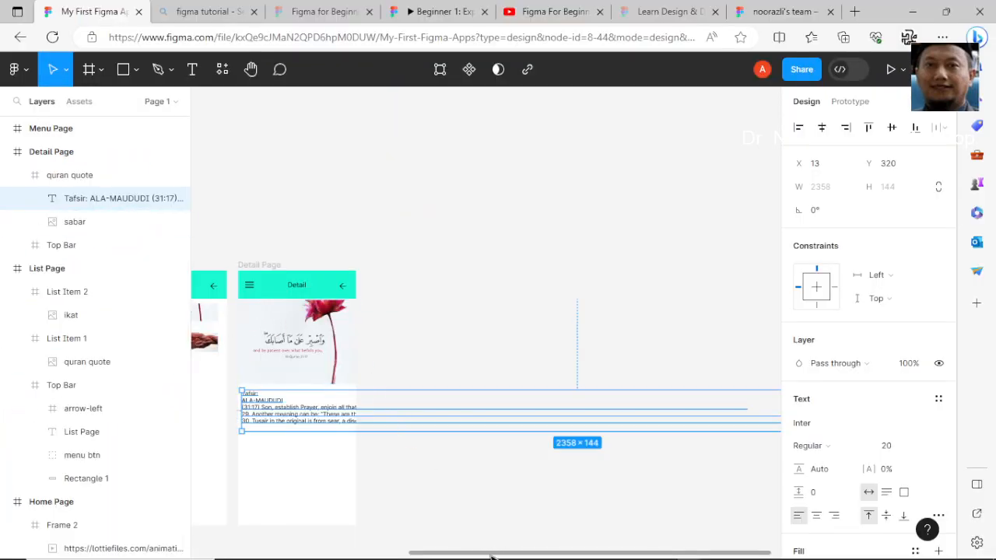
{"action": "scroll", "coordinate": [507, 511], "scroll_direction": "right", "scroll_amount": 5}
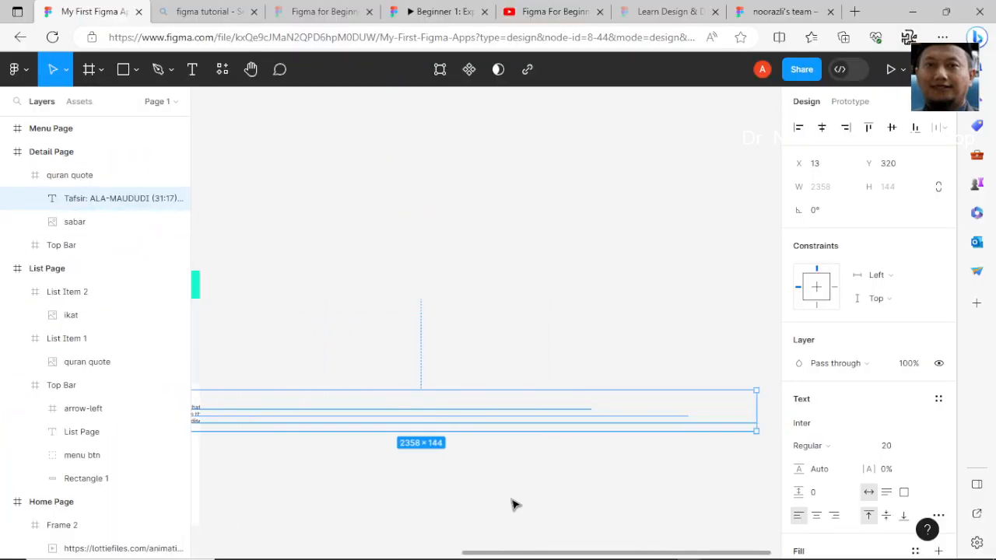
{"action": "left_click_drag", "start_coordinate": [757, 430], "coordinate": [231, 445]}
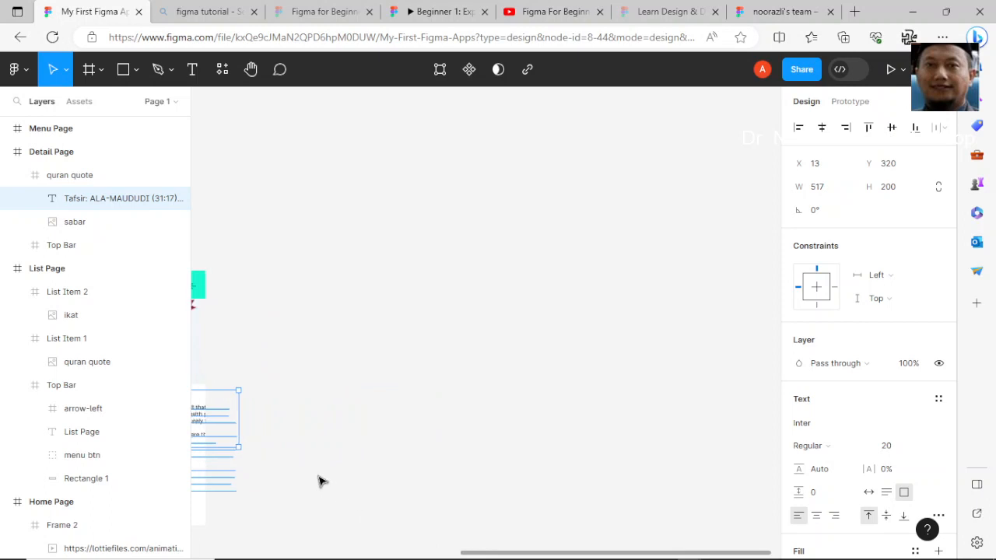
{"action": "scroll", "coordinate": [316, 480], "scroll_direction": "left", "scroll_amount": 5}
{"action": "scroll", "coordinate": [316, 481], "scroll_direction": "left", "scroll_amount": 2}
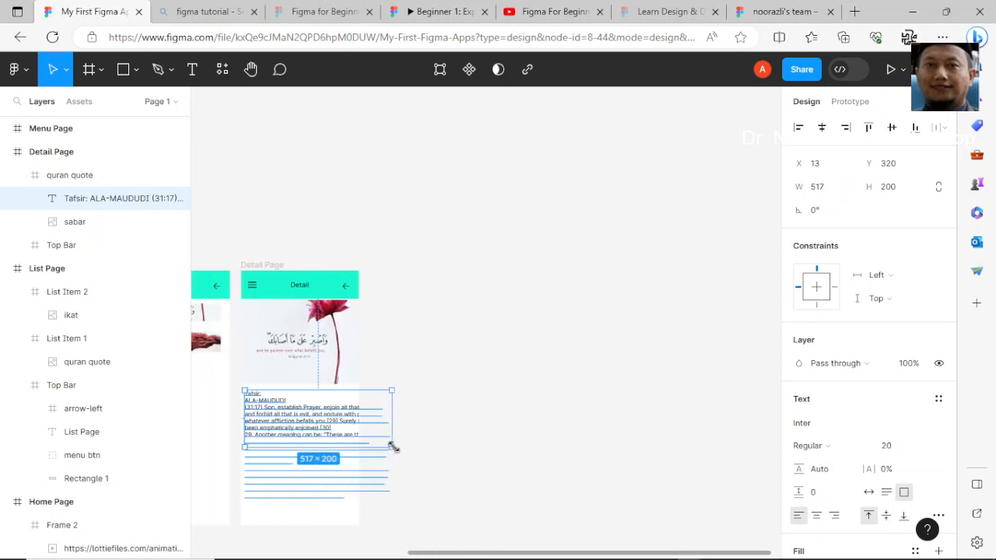
{"action": "left_click_drag", "start_coordinate": [393, 447], "coordinate": [357, 444]}
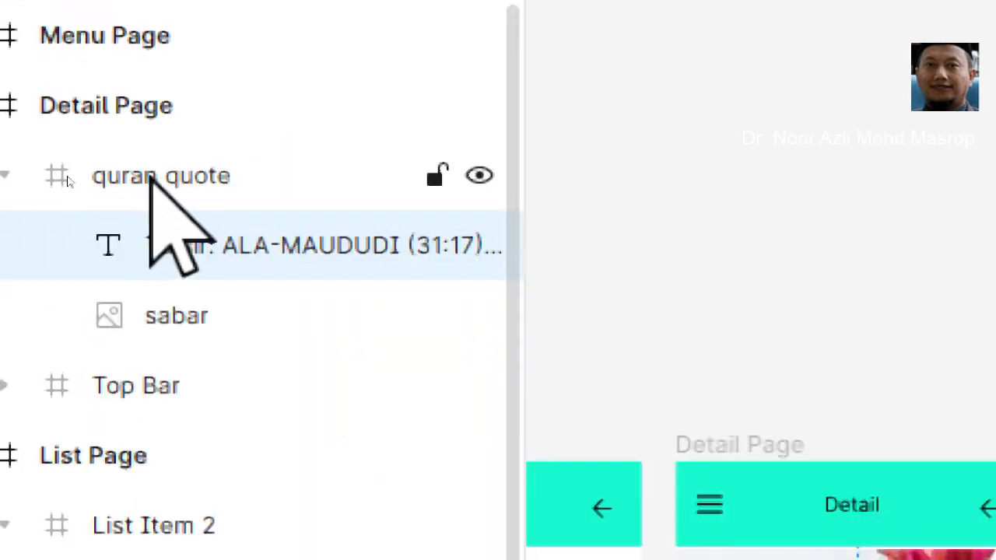
- Extend the Detail Page's quran quote frame down to the page's lower edge, making it about 414 × 795
{"action": "left_click", "coordinate": [156, 176]}
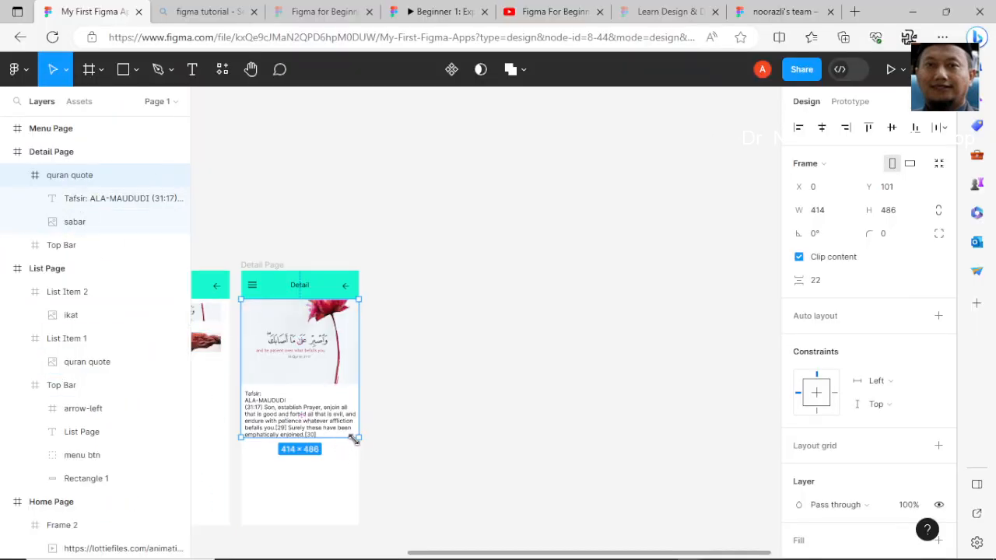
{"action": "left_click_drag", "start_coordinate": [358, 438], "coordinate": [357, 525]}
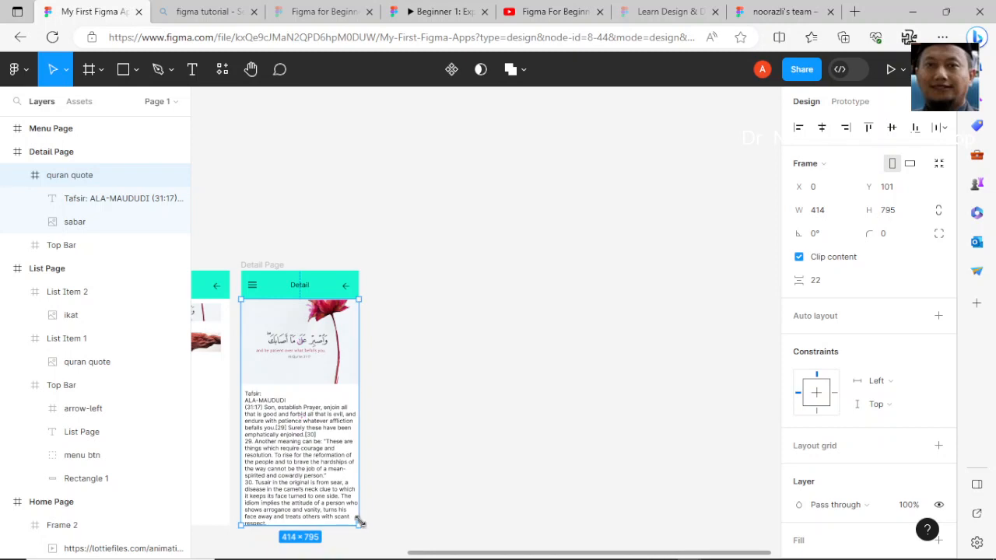
{"action": "key", "text": "alt"}
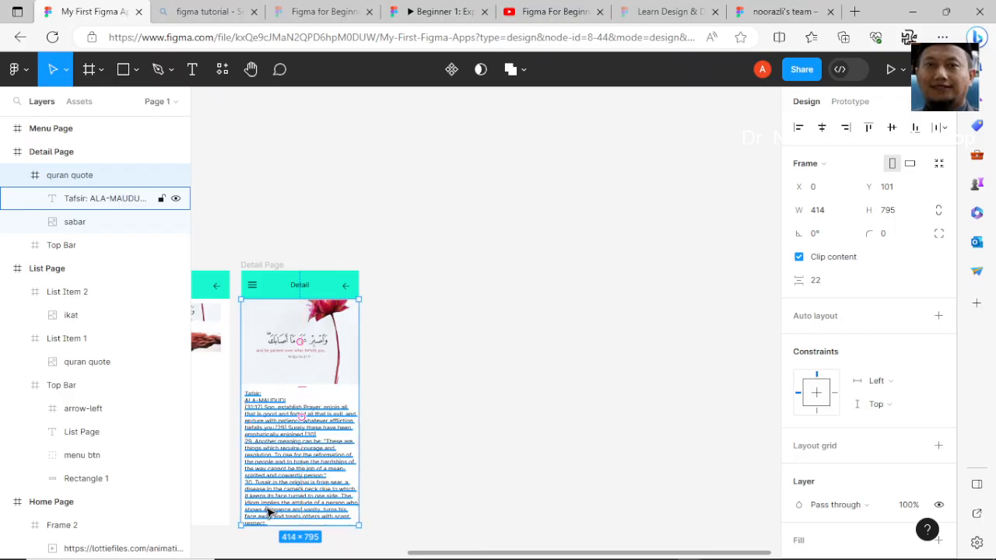
- Narrow the Tafsir text box to about 385 × 188 to leave a margin along the frame's right edge
{"action": "scroll", "coordinate": [269, 510], "scroll_direction": "up", "scroll_amount": 2}
{"action": "scroll", "coordinate": [269, 508], "scroll_direction": "up", "scroll_amount": 3}
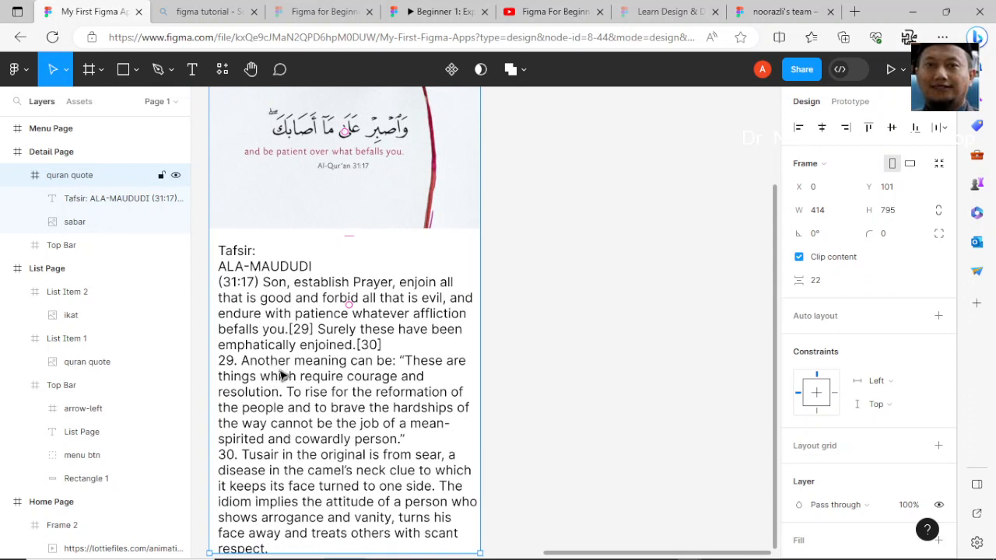
{"action": "key", "text": "alt"}
{"action": "left_click", "coordinate": [102, 206]}
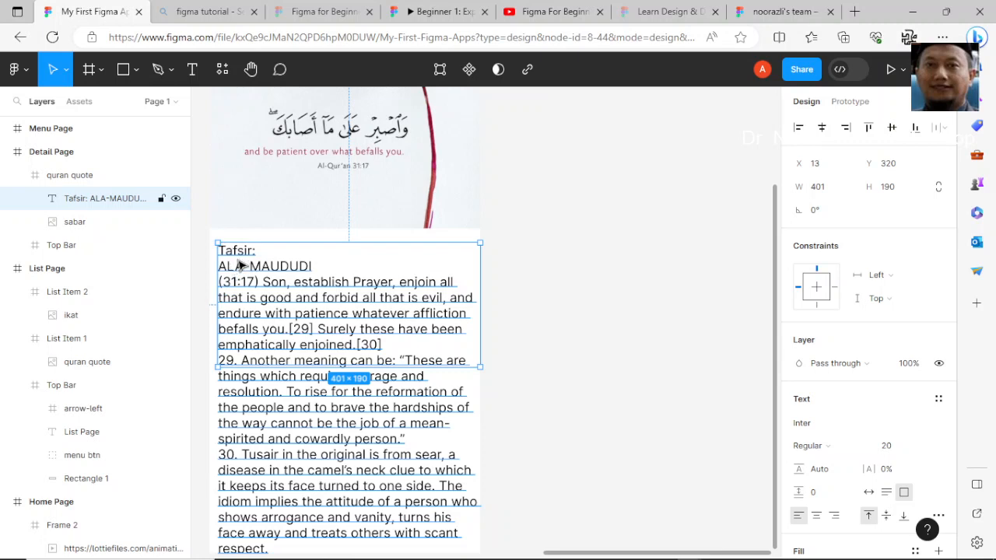
{"action": "scroll", "coordinate": [241, 266], "scroll_direction": "down", "scroll_amount": 1}
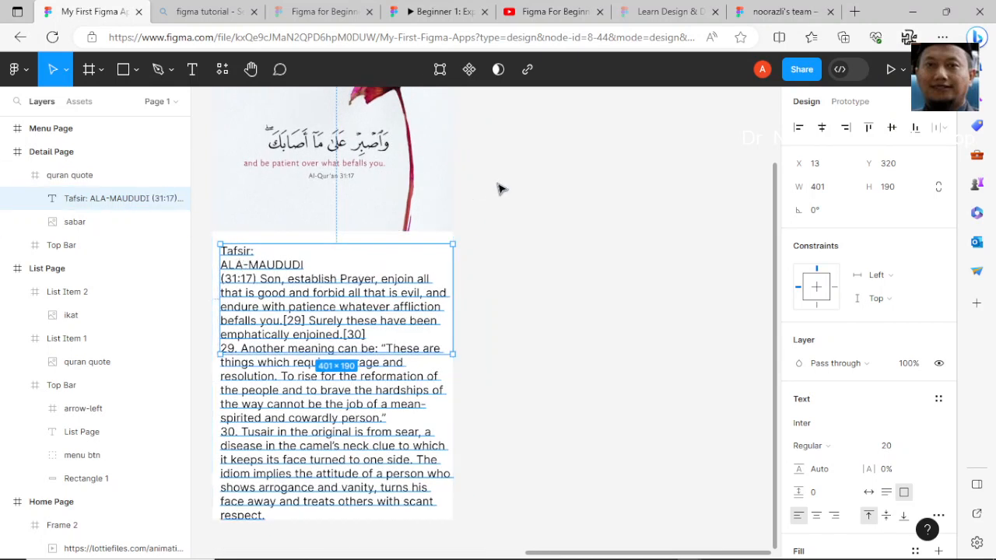
{"action": "left_click_drag", "start_coordinate": [453, 354], "coordinate": [443, 354]}
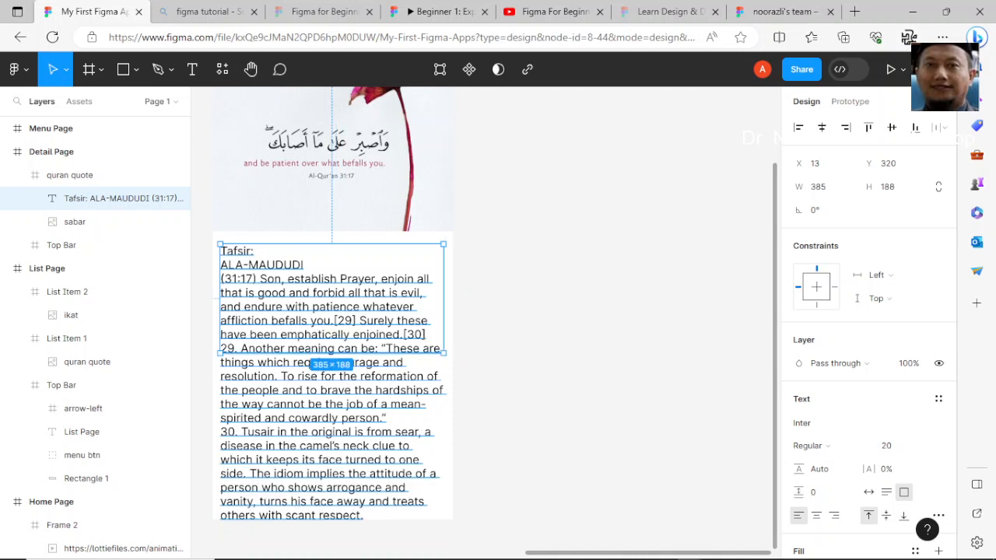